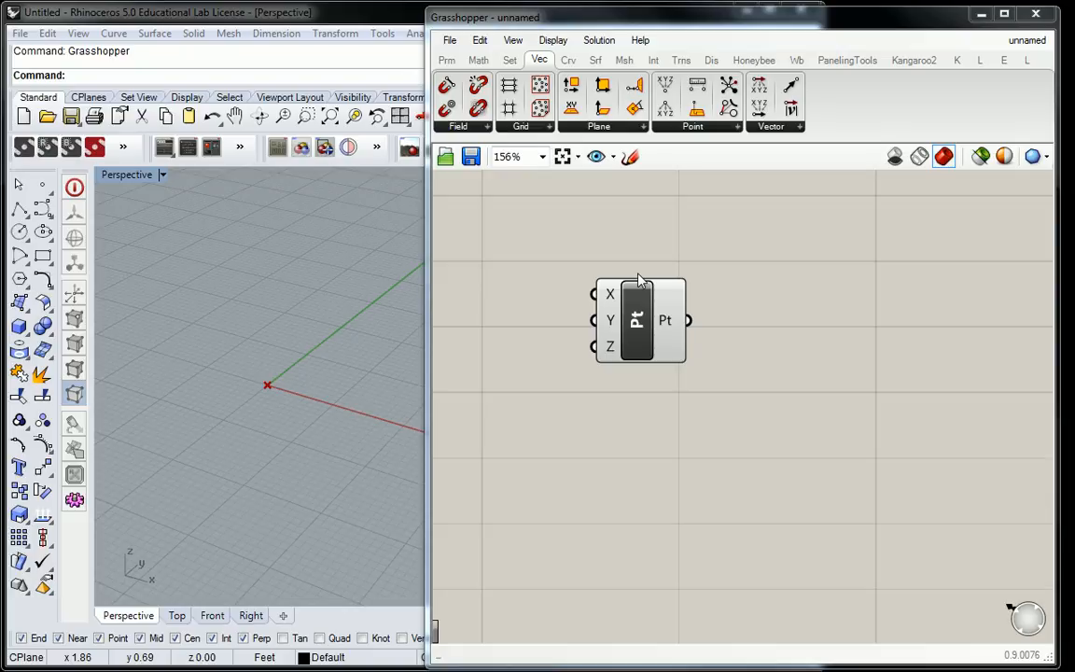
- Explore the canvas around the Pt component by zooming and panning, and bring up the radial menu on an empty area
scroll(765, 312, "down", 1)
scroll(761, 308, "down", 5)
right_click_drag(762, 308, 788, 336)
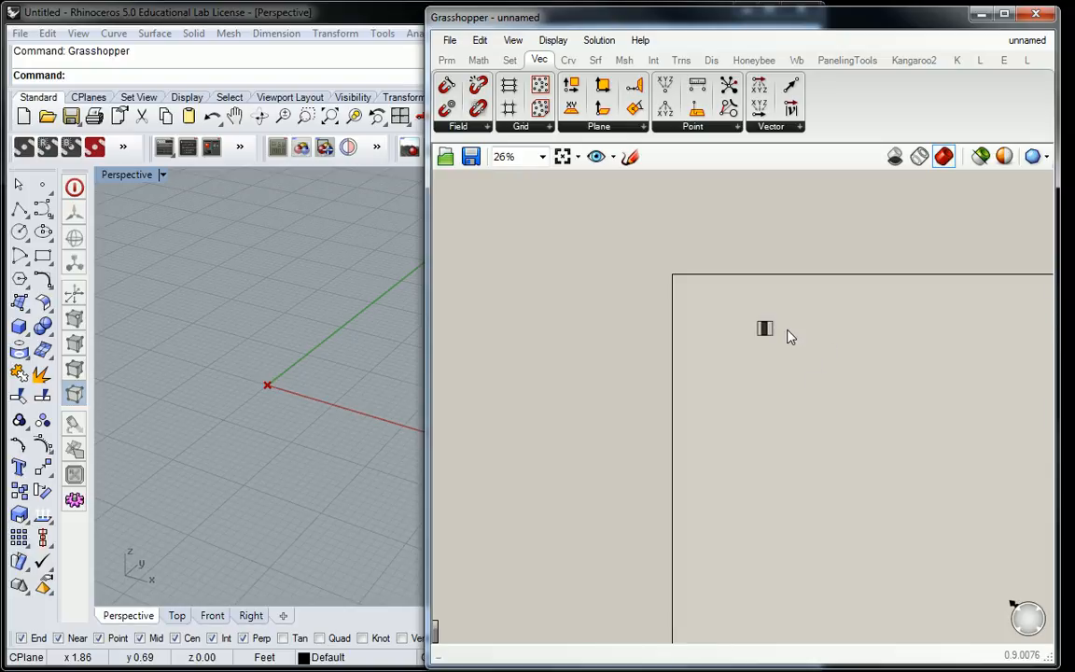
right_click_drag(874, 387, 844, 391)
scroll(671, 292, "up", 4)
scroll(851, 345, "up", 3)
middle_click(856, 352)
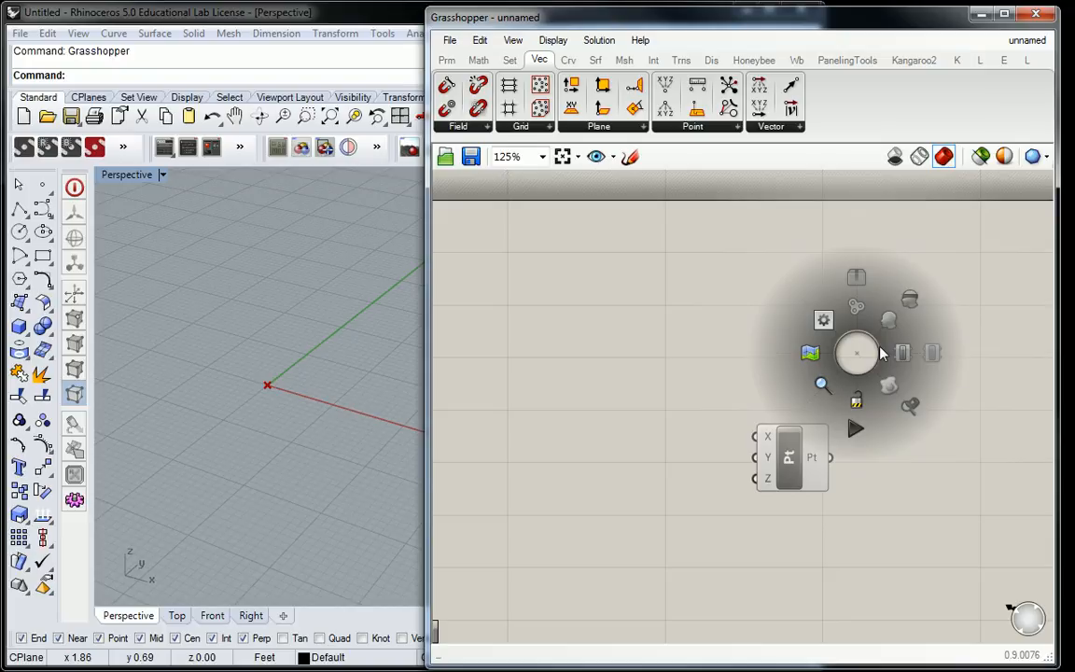
right_click_drag(837, 313, 724, 259)
scroll(693, 303, "down", 5)
scroll(763, 347, "up", 7)
scroll(763, 348, "down", 3)
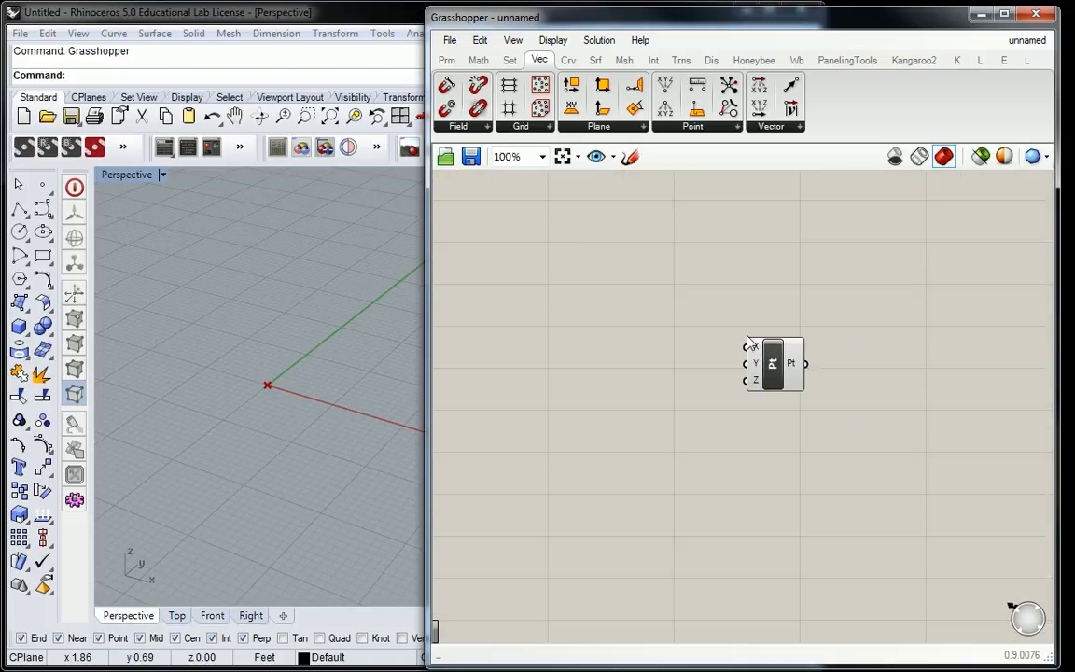
- Place a Deconstruct Plane component on the canvas above and to the left of the Pt component
scroll(763, 302, "up", 2)
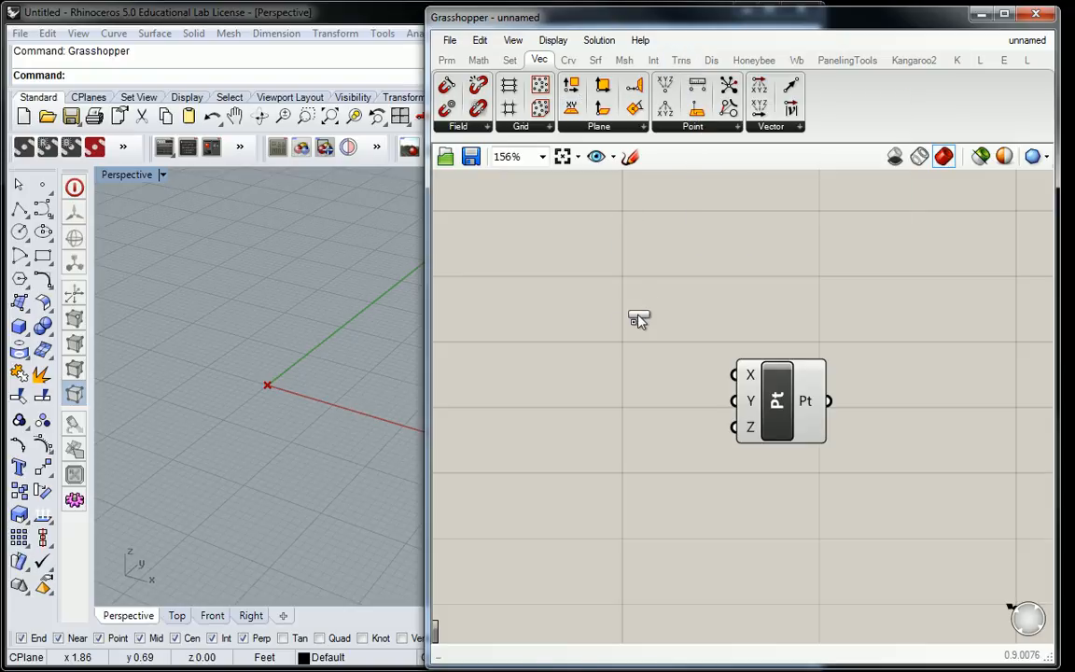
left_click_drag(638, 320, 638, 320)
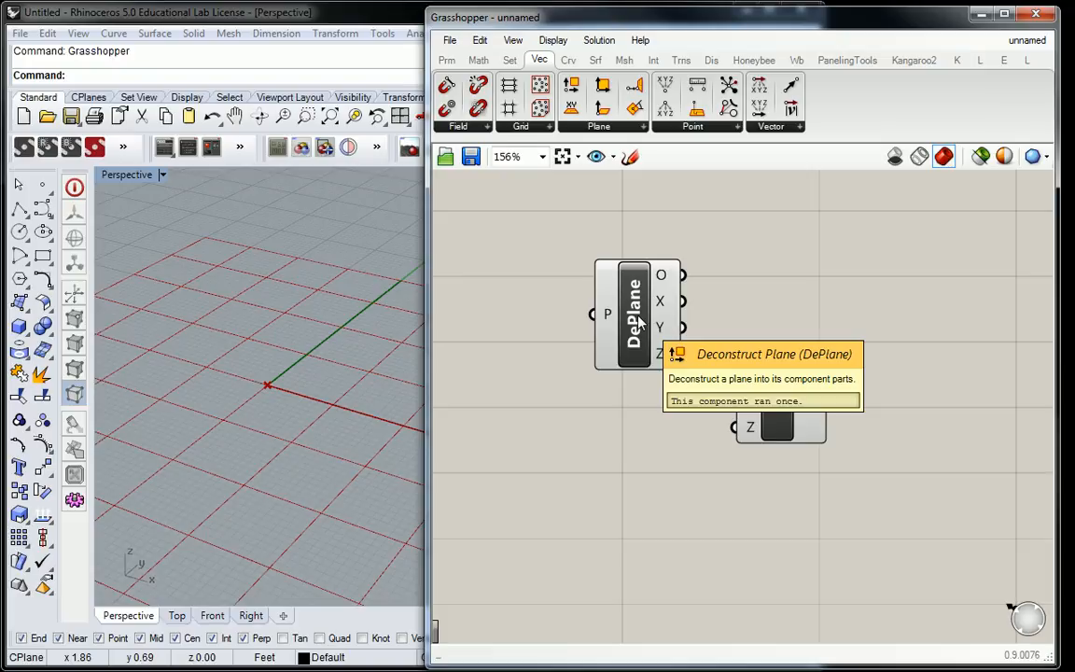
- Compare crossing-window and enclosing-window selection across the Deconstruct Plane and Pt components
left_click_drag(779, 219, 555, 383)
left_click_drag(517, 191, 777, 484)
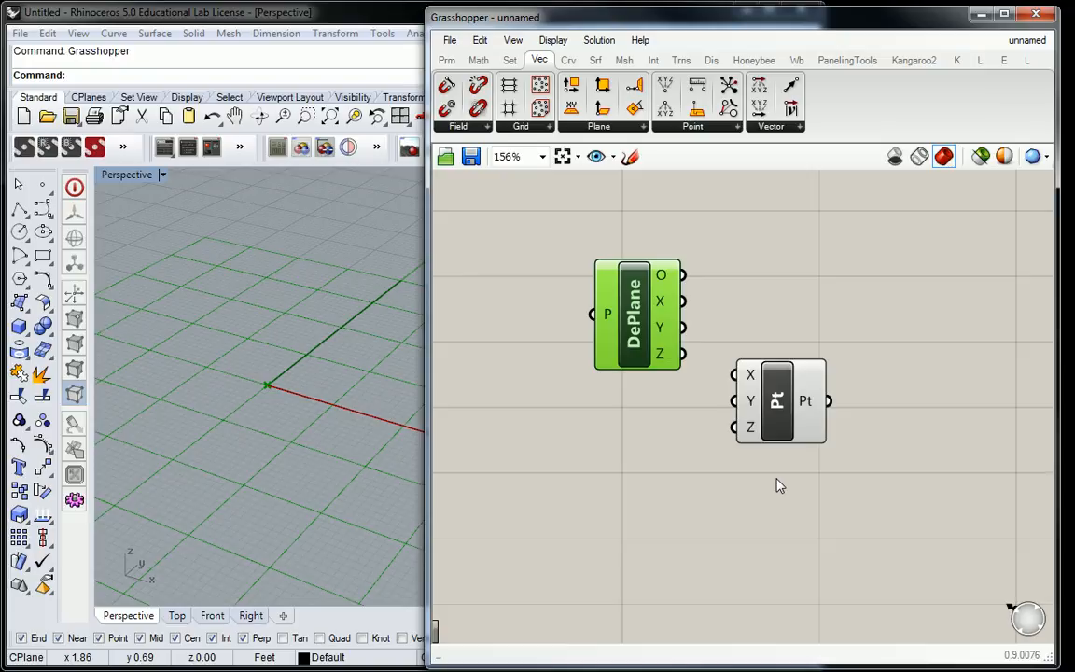
left_click_drag(797, 228, 635, 475)
left_click_drag(496, 227, 774, 513)
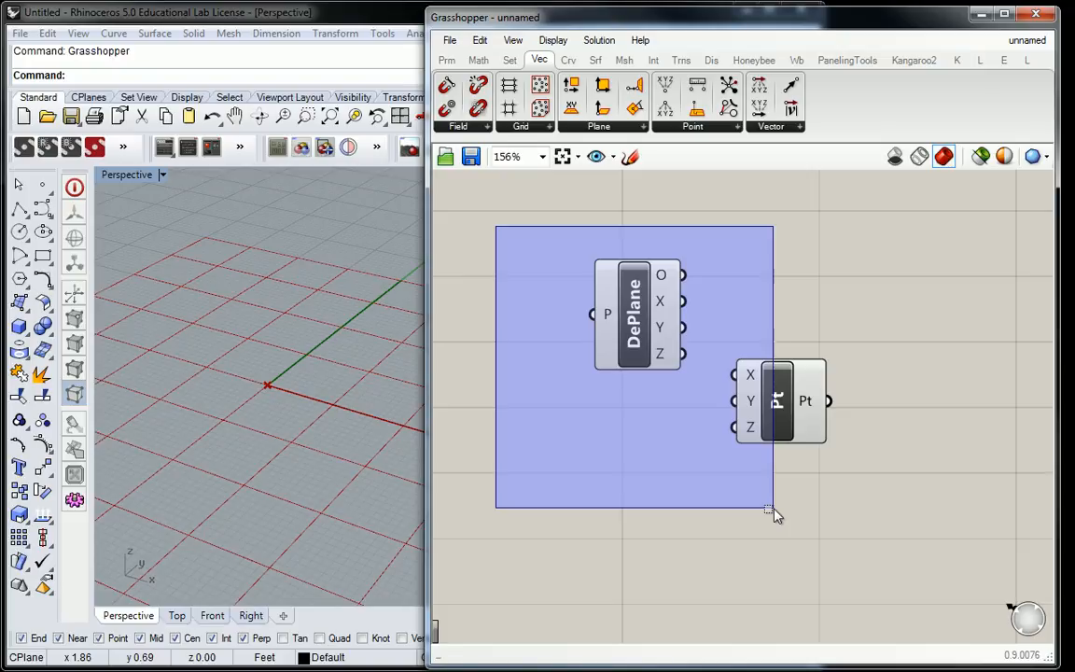
left_click_drag(773, 512, 768, 515)
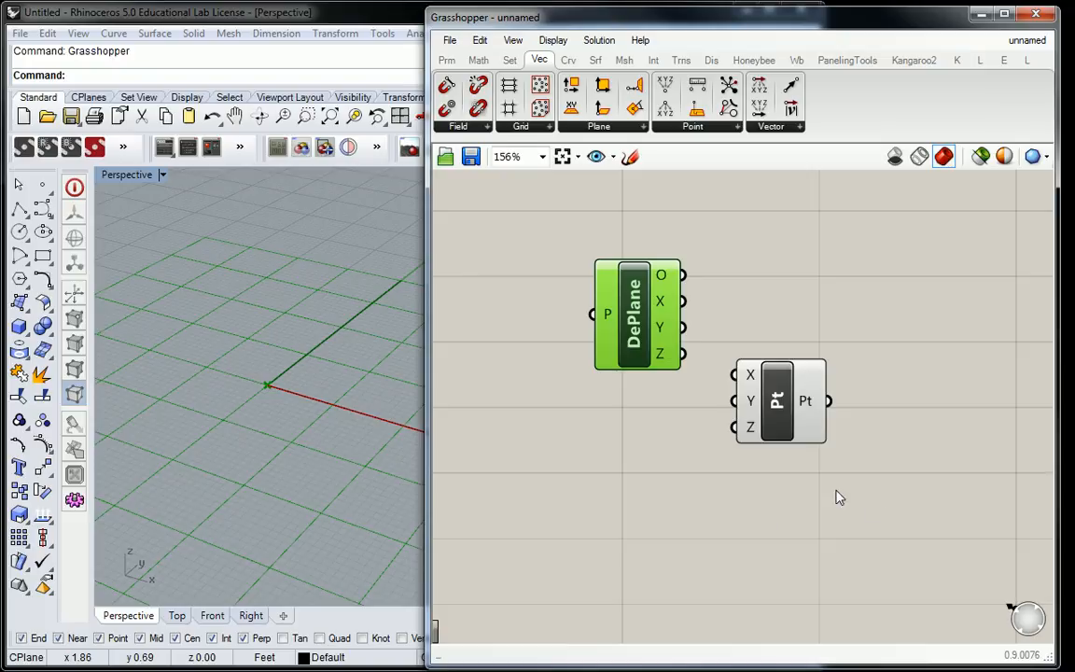
- Select the components individually, add Deconstruct Plane to a selection of Pt and remove it again, leaving nothing selected
left_click(786, 307)
left_click(647, 324)
left_click(761, 268)
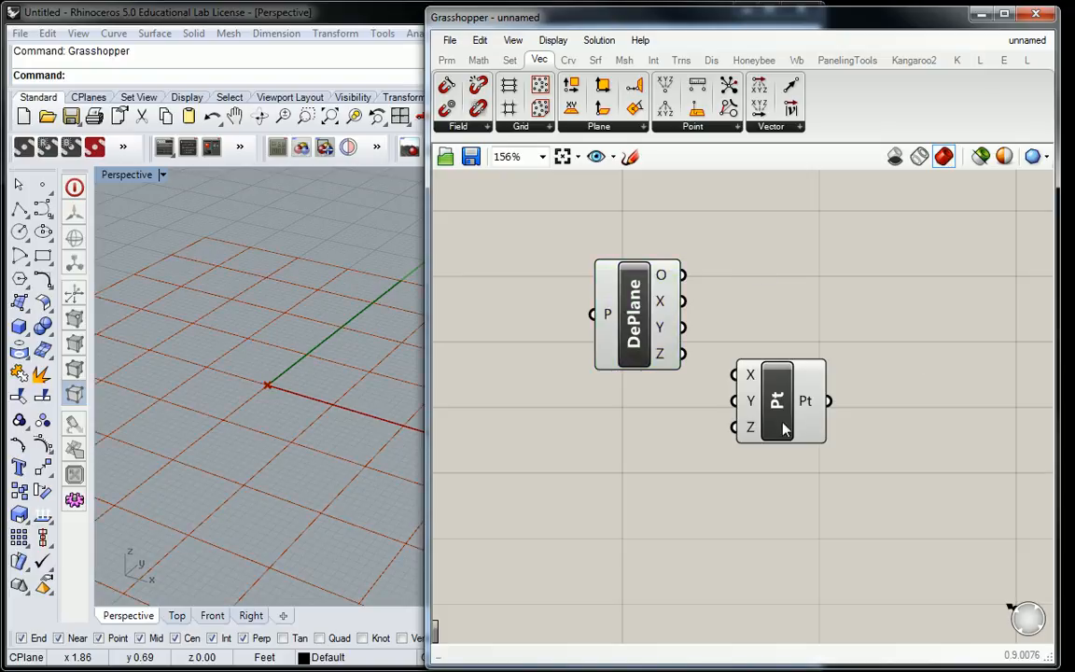
left_click(765, 402)
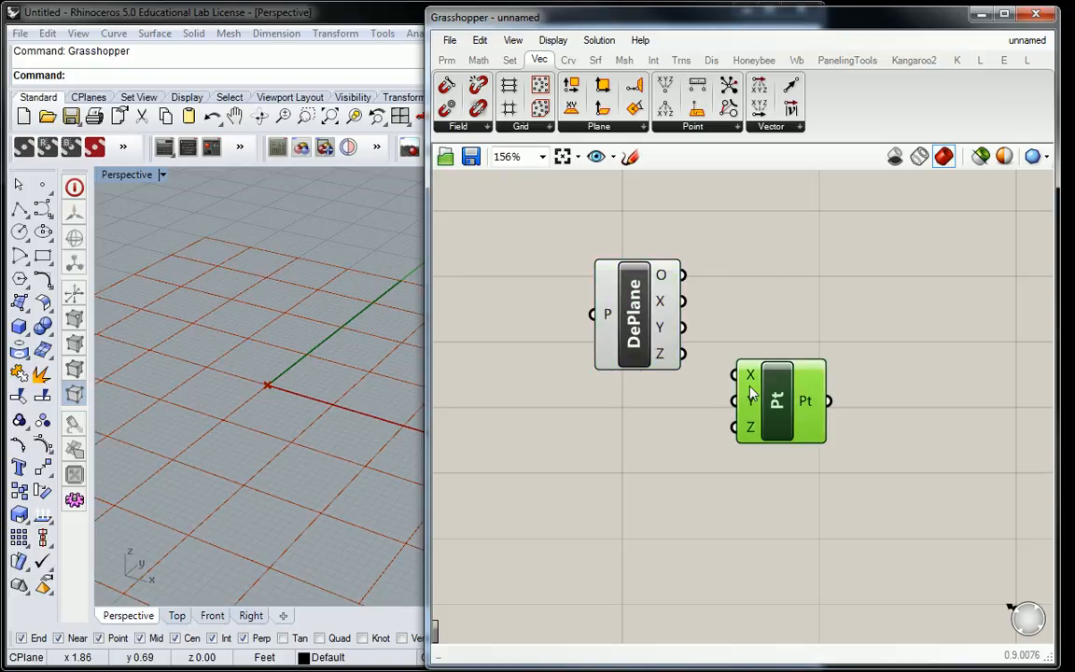
left_click(648, 320, "shift")
left_click(644, 319, "ctrl")
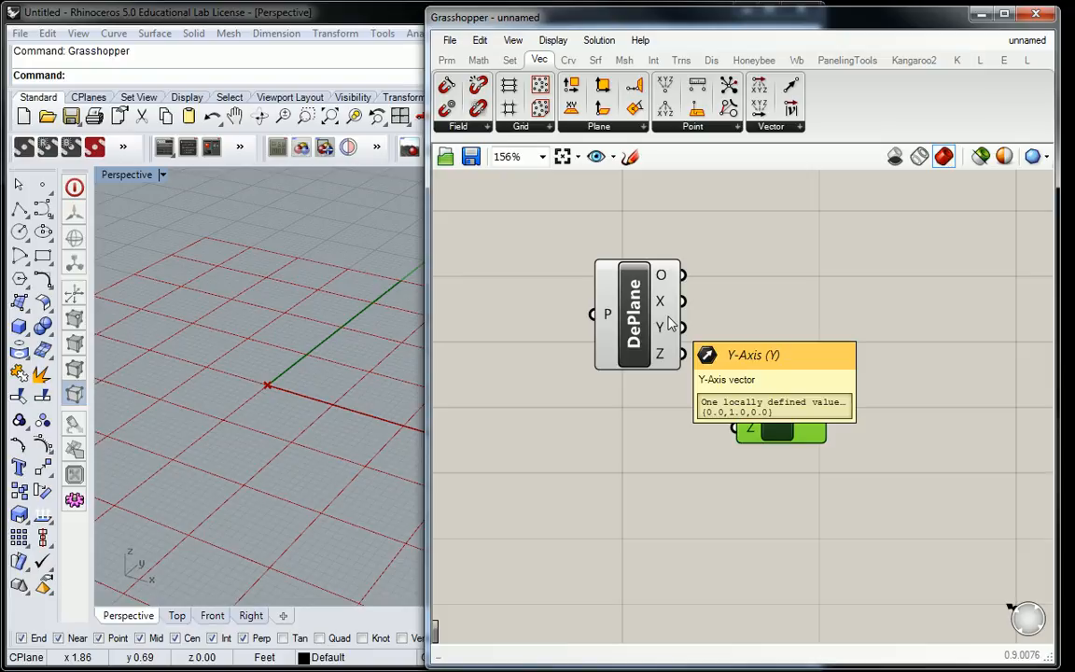
left_click(746, 225)
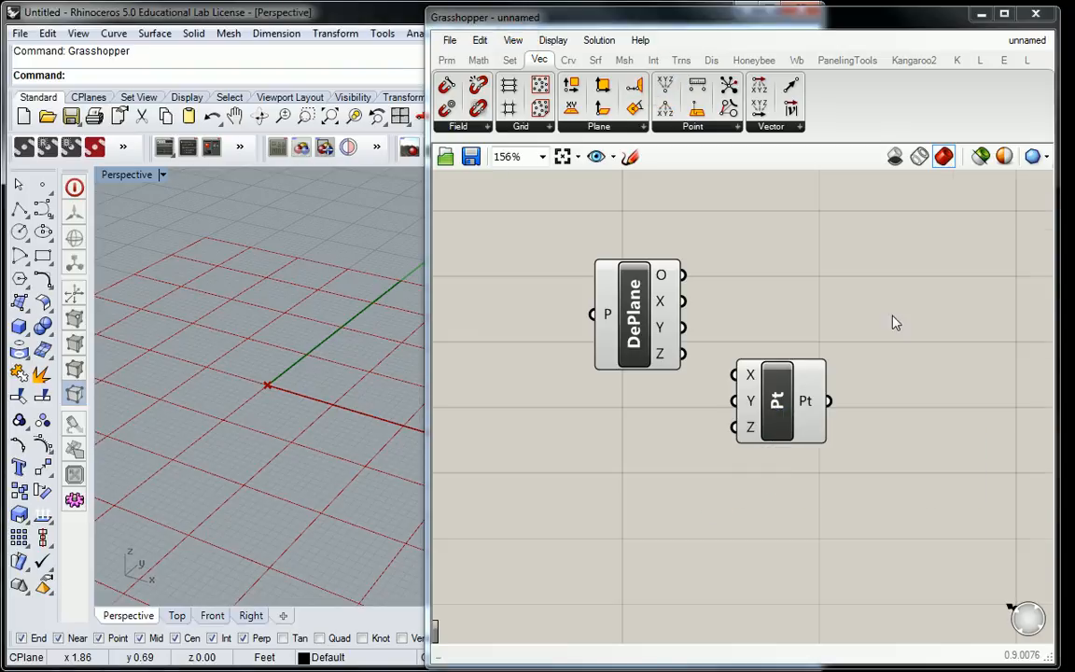
- Find the Loft component by the keyword "loft" and place it on the canvas to the right of the Pt component
right_click_drag(878, 329, 692, 353)
double_click(693, 353)
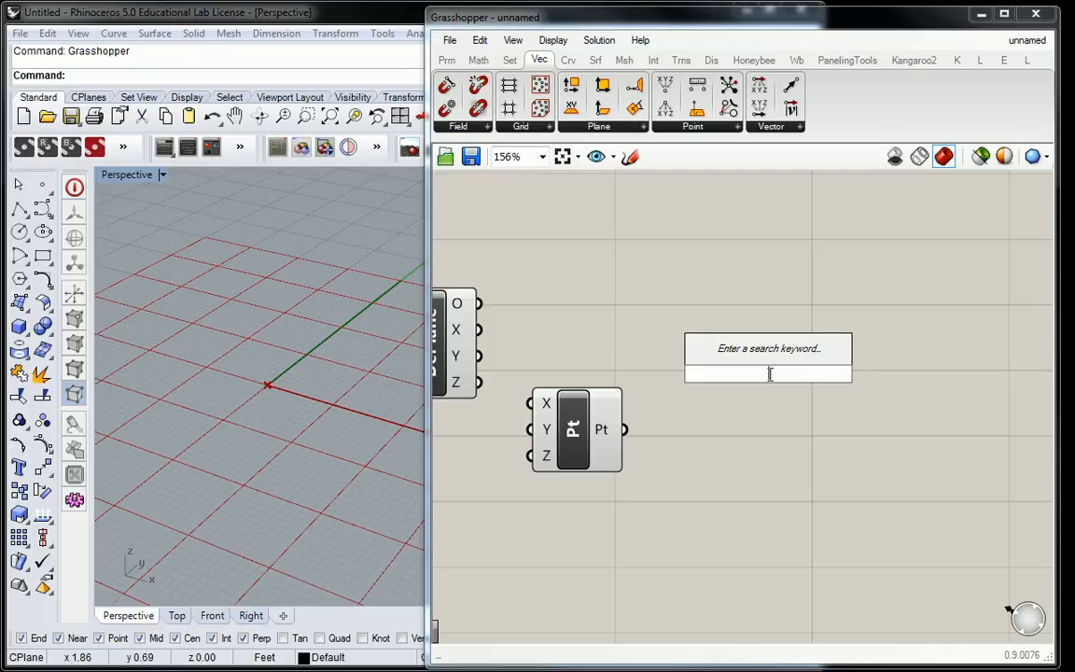
type("loft")
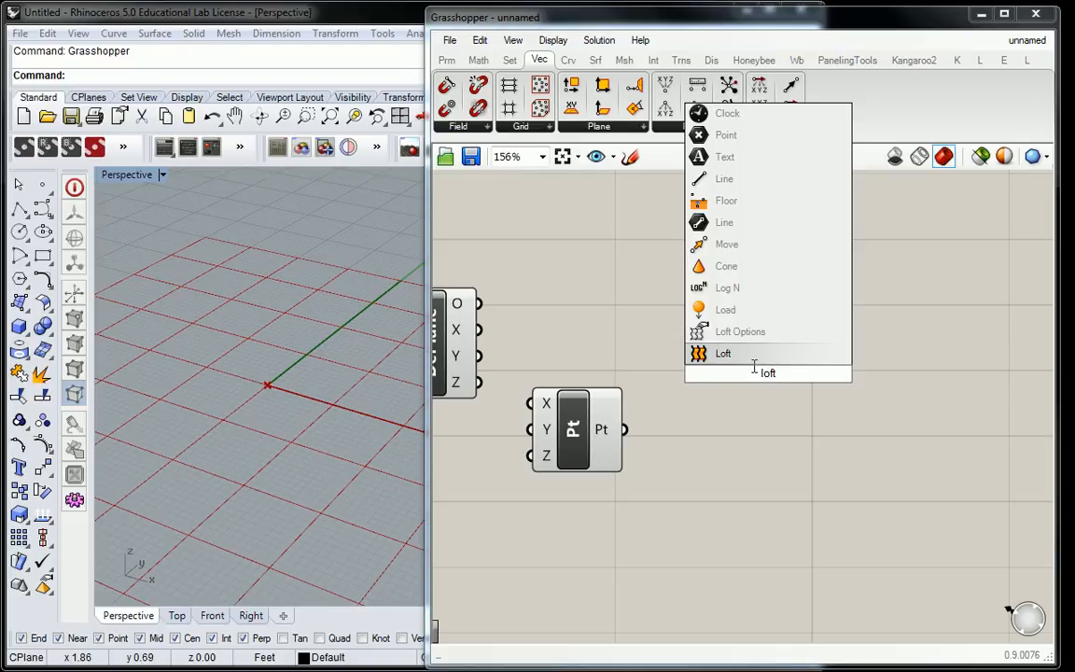
key("Return")
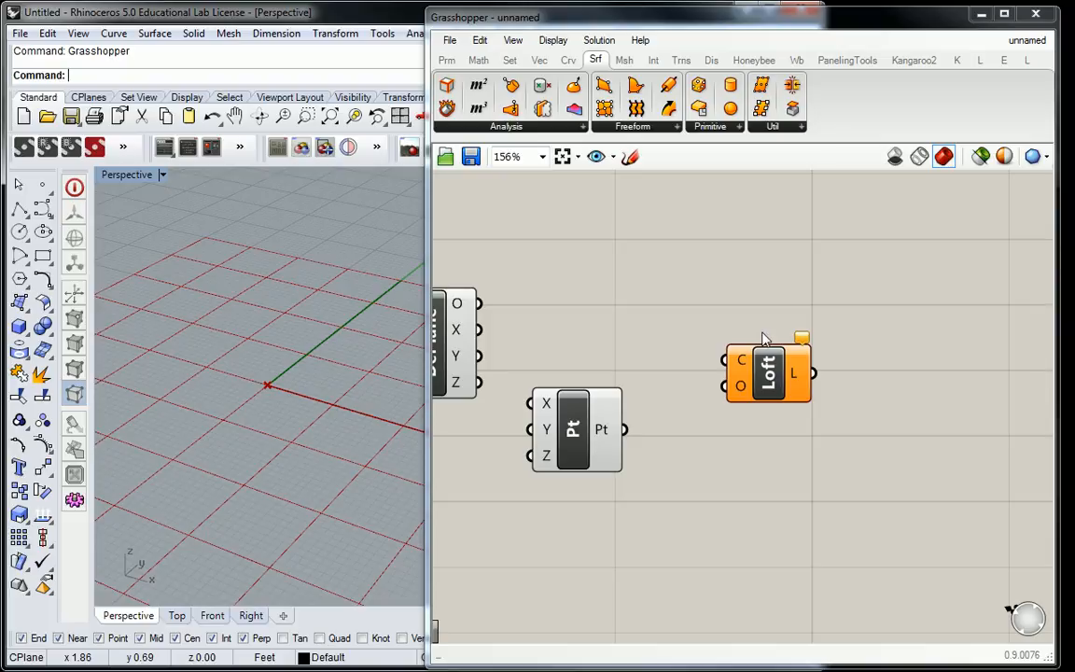
- Delete the Deconstruct Plane, Pt and Loft components to clear the canvas
double_click(635, 220)
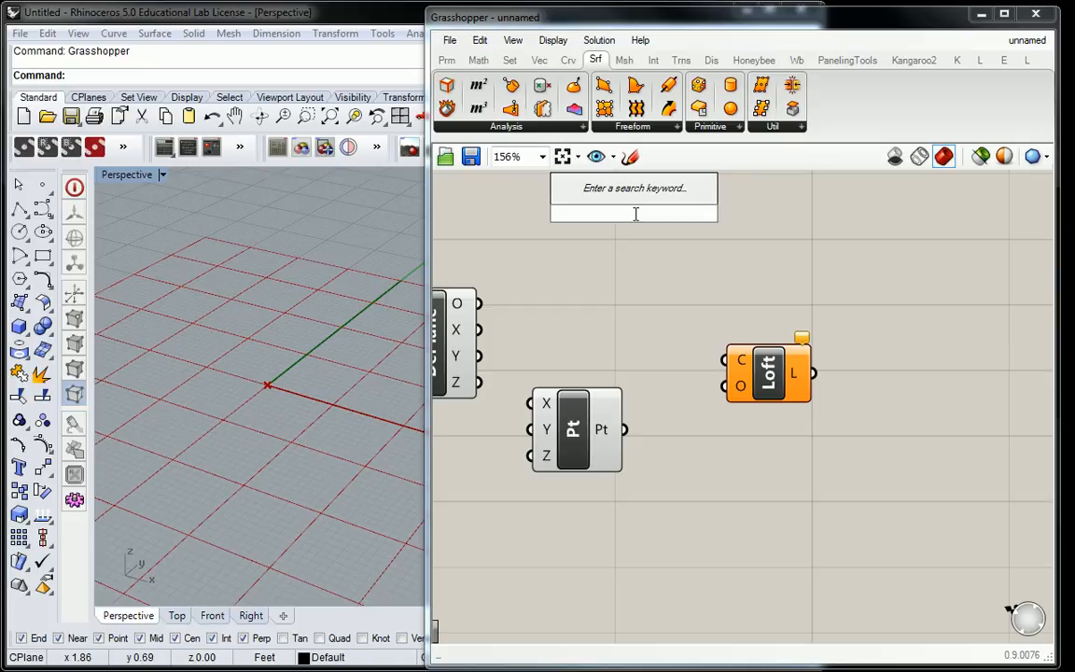
scroll(835, 310, "down", 2)
left_click_drag(882, 224, 519, 455)
key("Delete")
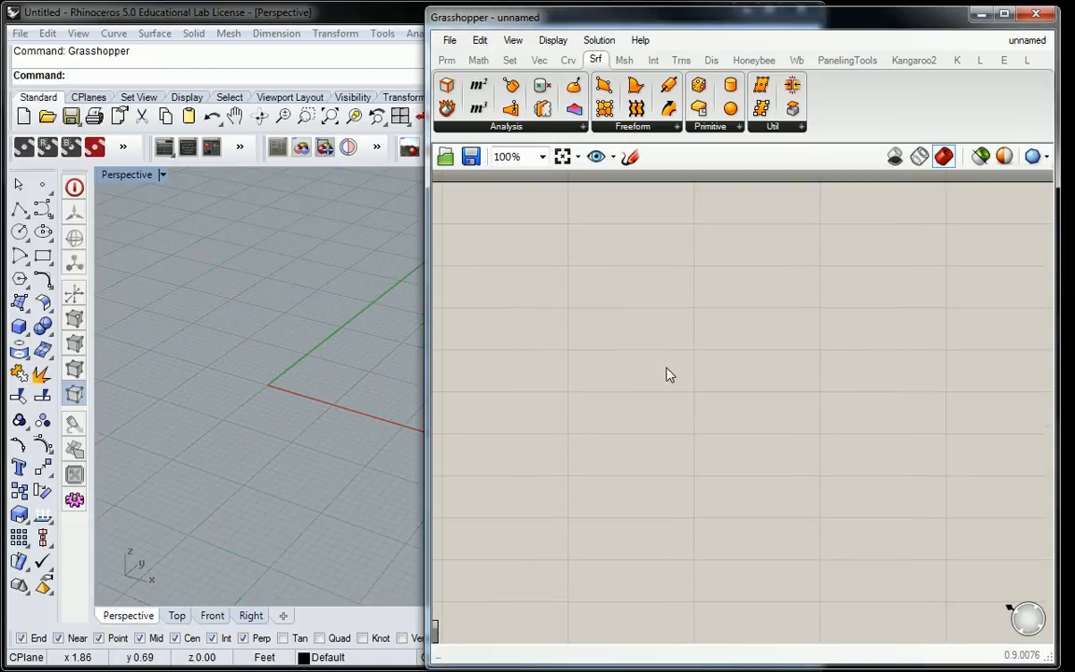
right_click(666, 322)
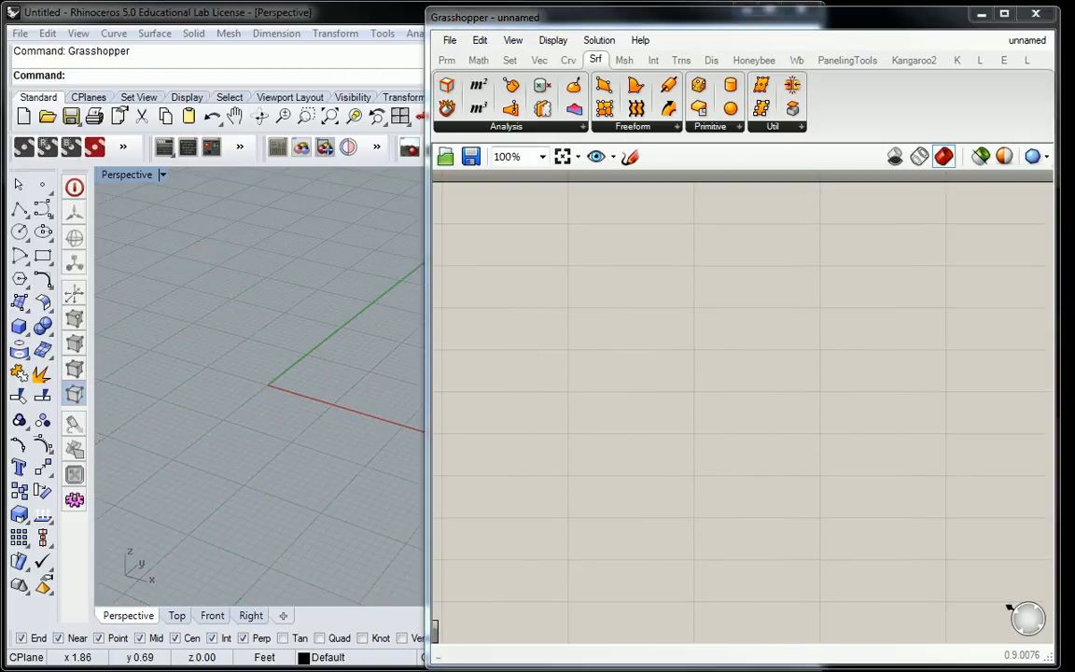